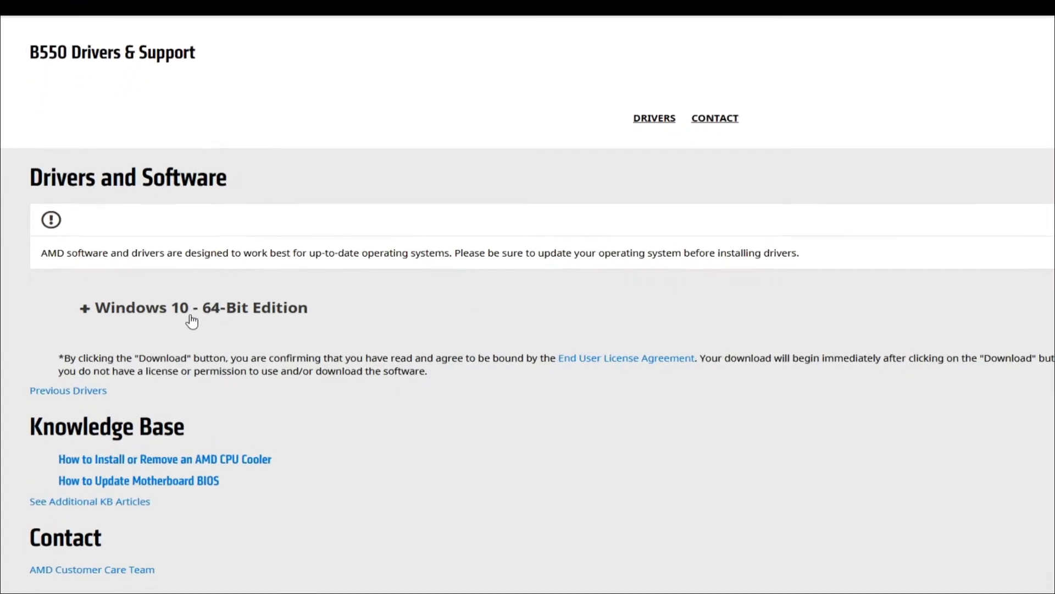
Download AMD Chipset Drivers from the Windows 10 64-Bit Edition driver list
click(215, 306)
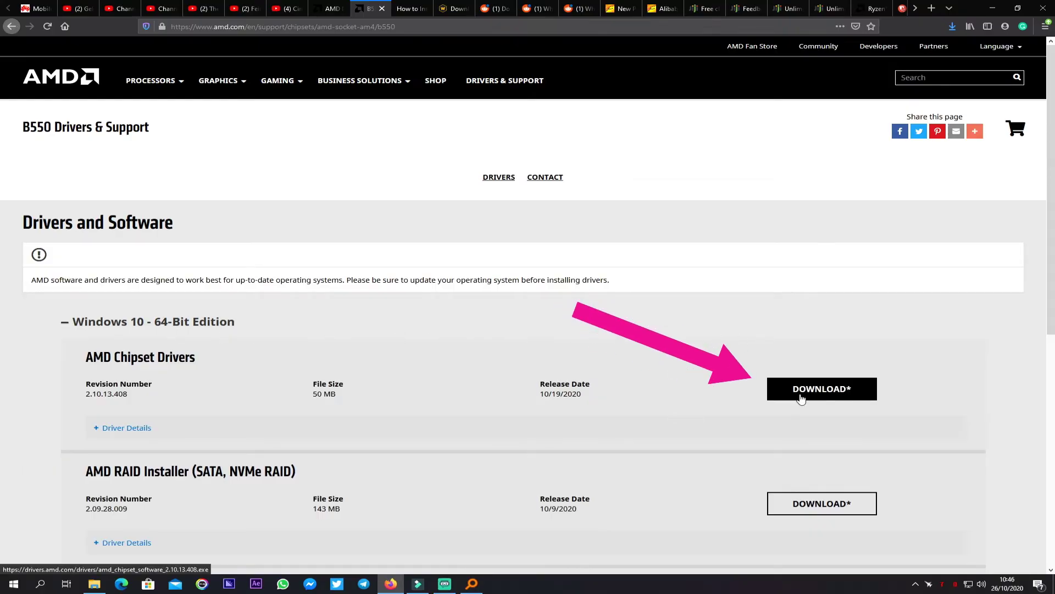
click(801, 396)
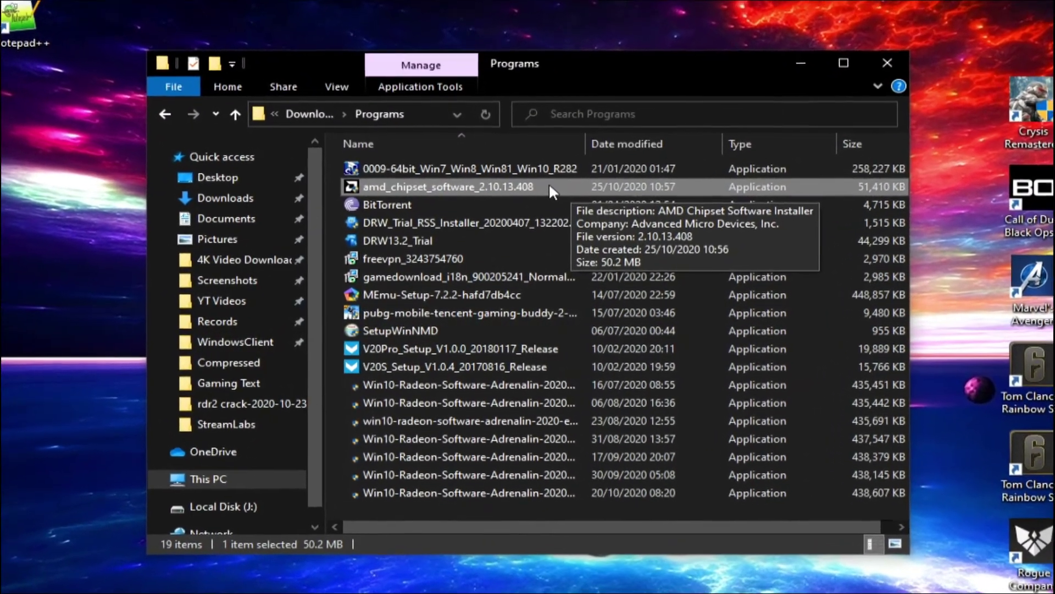
Run amd_chipset_software_2.10.13.408 from the Programs folder and approve the UAC prompt
double_click(545, 194)
click(472, 366)
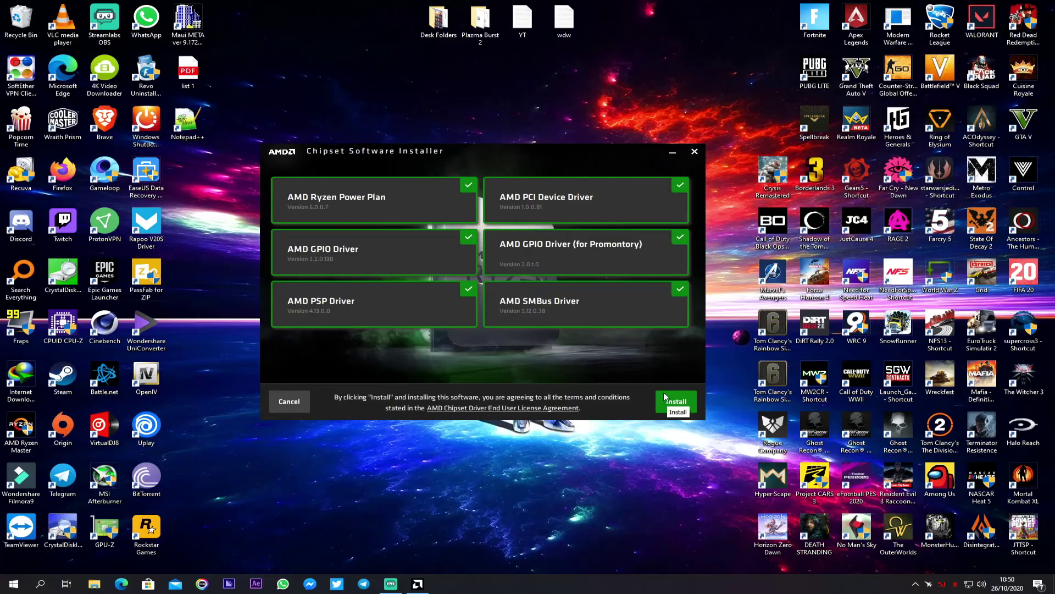
Install all six checked chipset drivers and restart the PC when installation succeeds
click(901, 538)
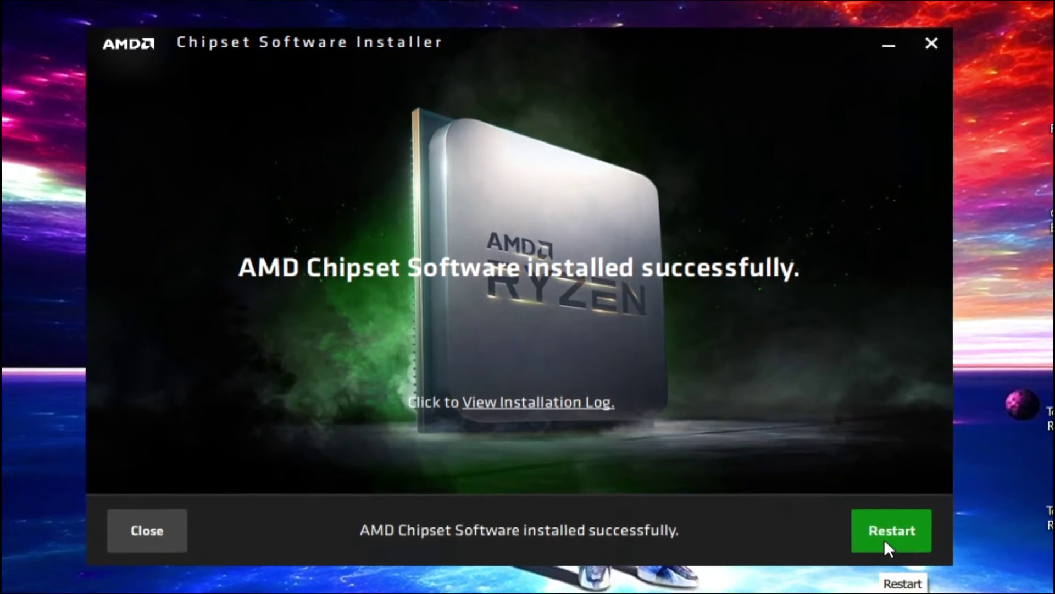
click(883, 536)
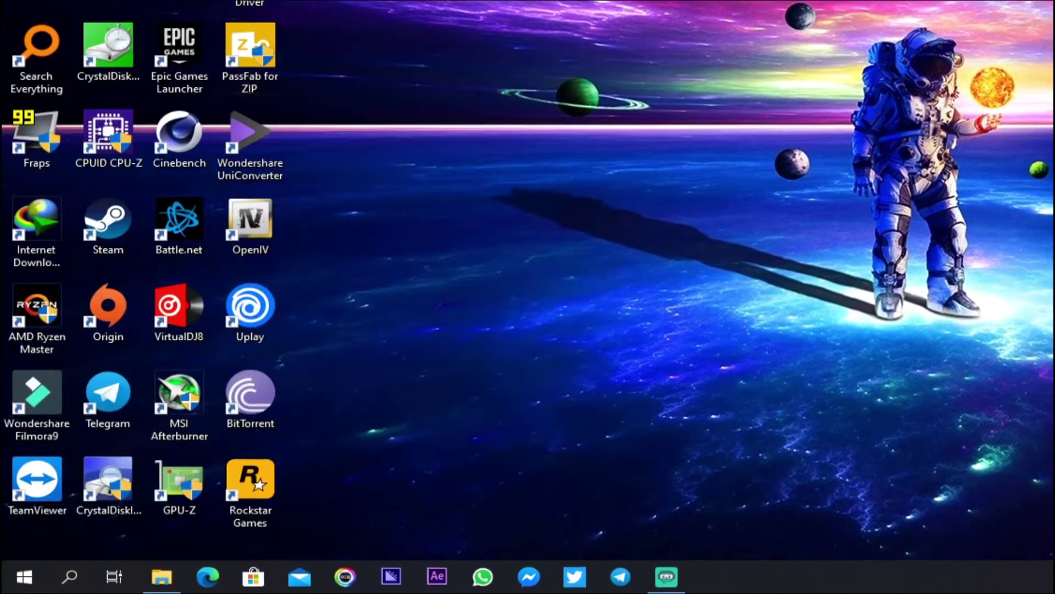
Open Power & sleep settings from Windows search, then Additional power settings
key(super)
text(power)
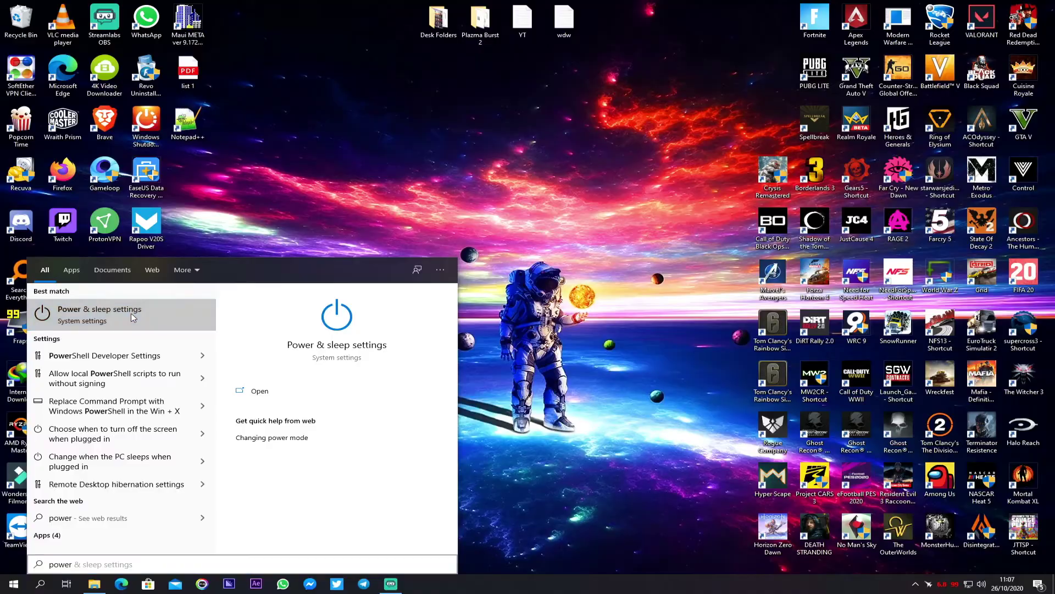
click(259, 111)
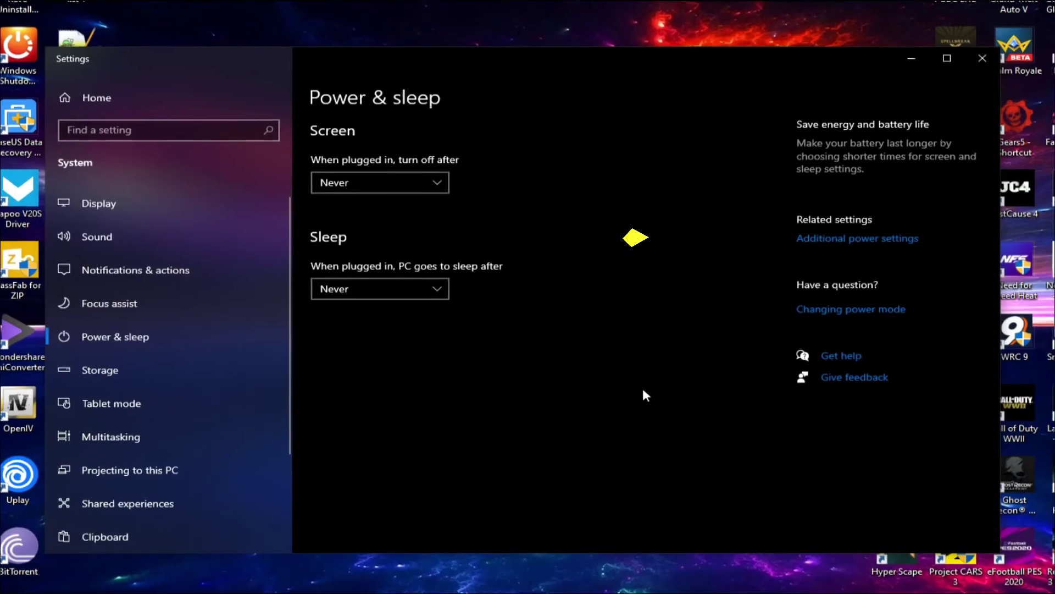
click(877, 235)
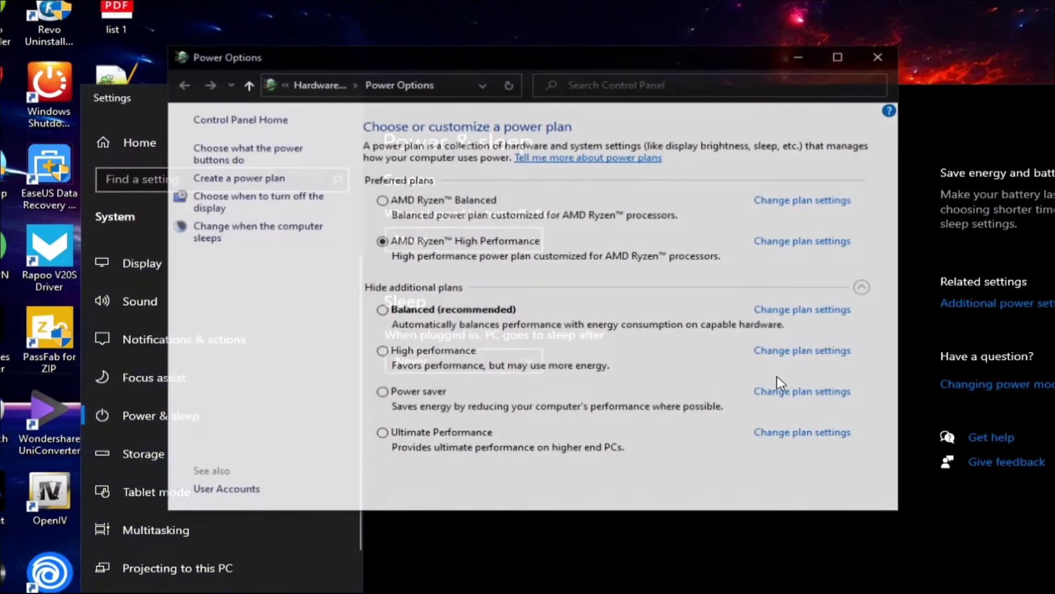